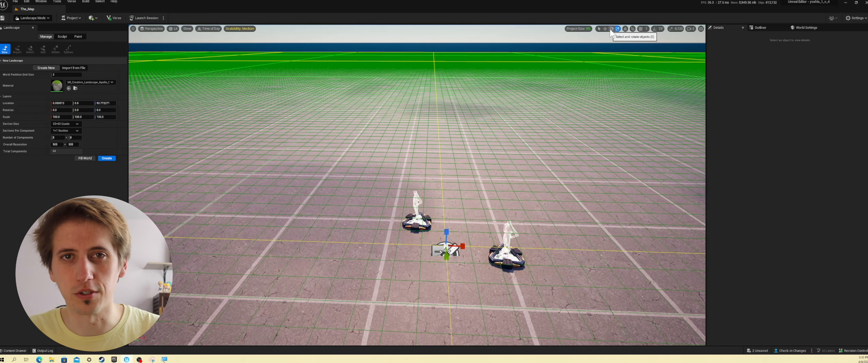
- Move the new landscape preview straight up above the grid floor, to a Z location of about 402
{"action": "left_click", "coordinate": [605, 29]}
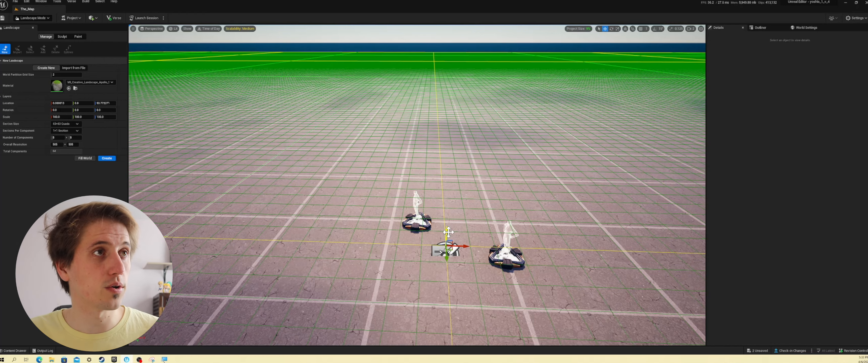
{"action": "left_click_drag", "start_coordinate": [446, 233], "coordinate": [450, 155]}
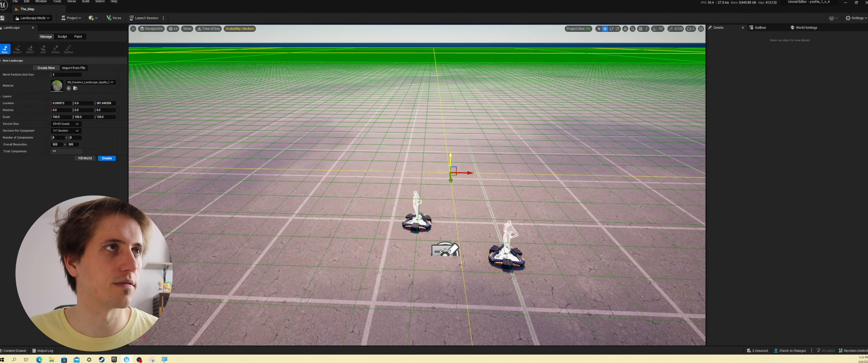
{"action": "left_click_drag", "start_coordinate": [450, 154], "coordinate": [450, 150]}
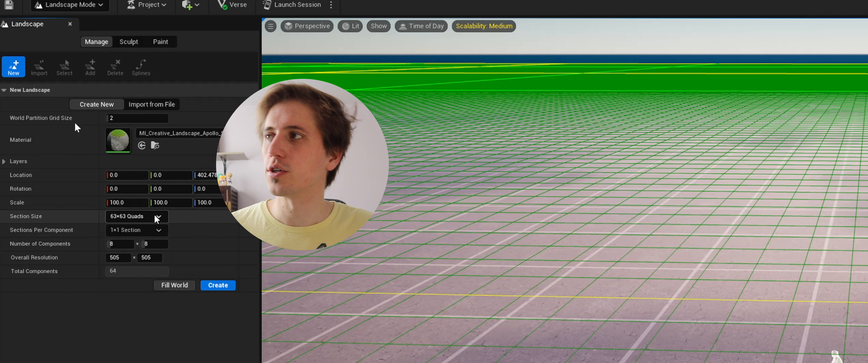
- Create the landscape with a section size of 63×63 quads and the MI_Creative_Landscape_Apollo_Standard material
{"action": "left_click", "coordinate": [157, 218]}
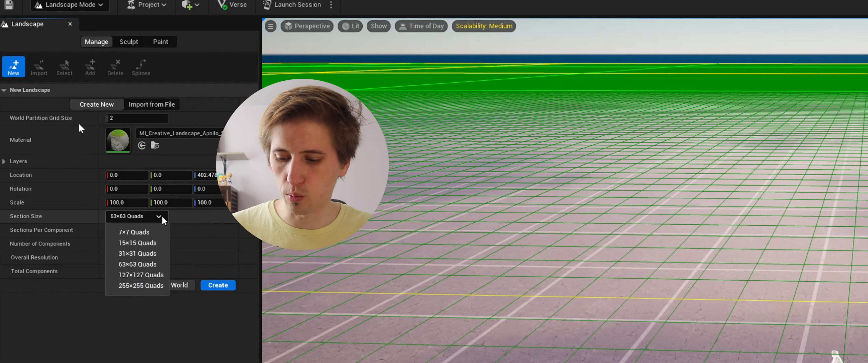
{"action": "left_click", "coordinate": [152, 265]}
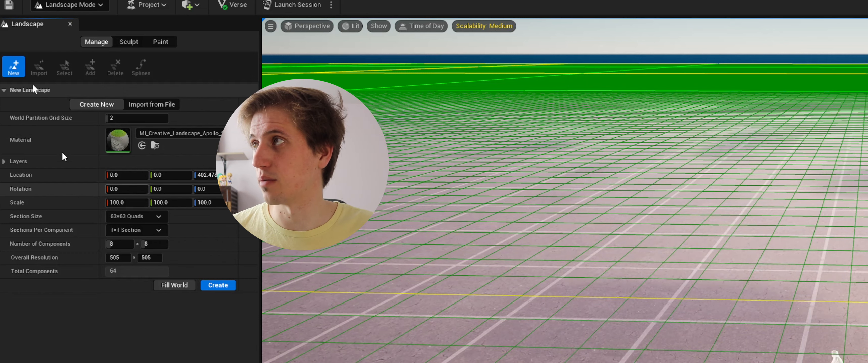
{"action": "left_click", "coordinate": [178, 133]}
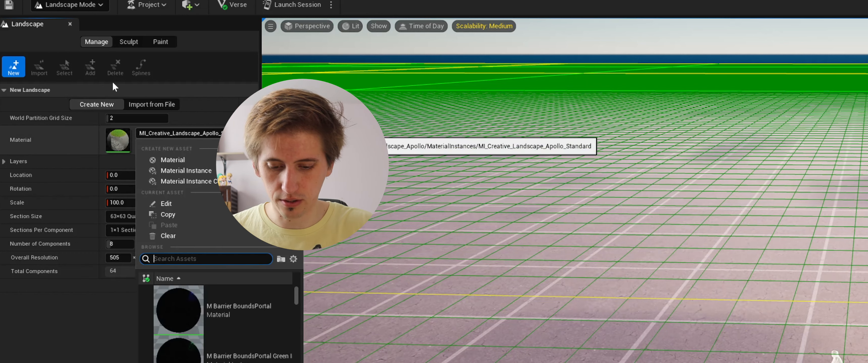
{"action": "left_click", "coordinate": [222, 285]}
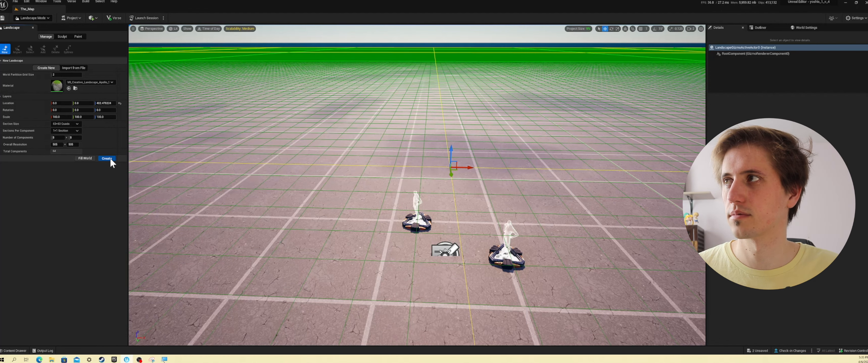
{"action": "left_click", "coordinate": [110, 158]}
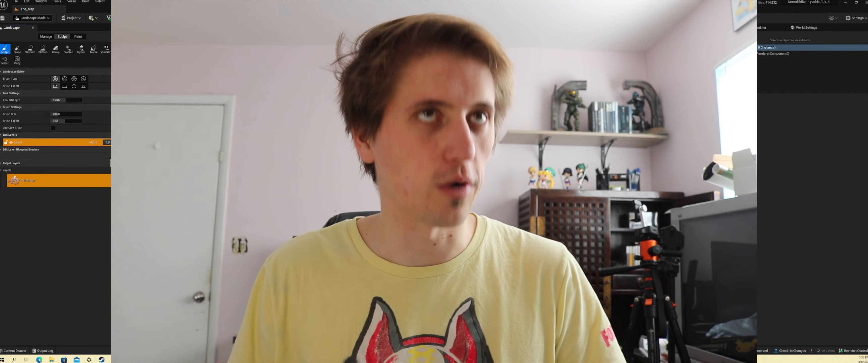
- Switch to Selection Mode and raise the Player 1 and Player 2 spawn pads together above the grass
{"action": "left_click", "coordinate": [34, 18]}
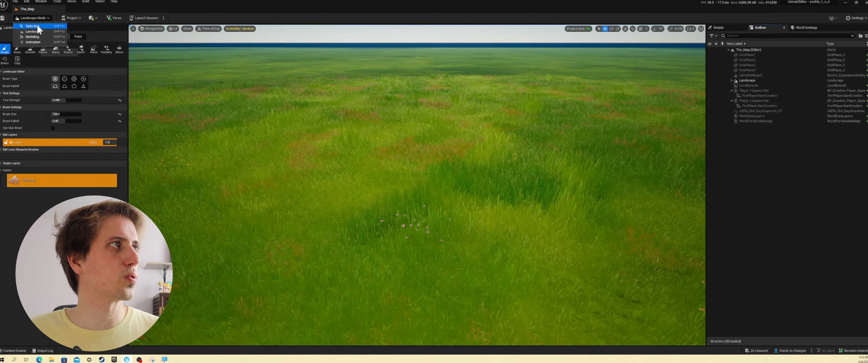
{"action": "left_click", "coordinate": [34, 26]}
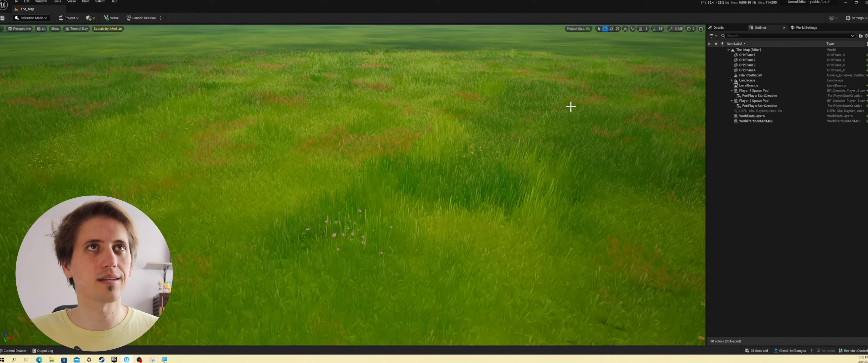
{"action": "left_click", "coordinate": [764, 92]}
{"action": "left_click", "coordinate": [758, 101], "text": "ctrl"}
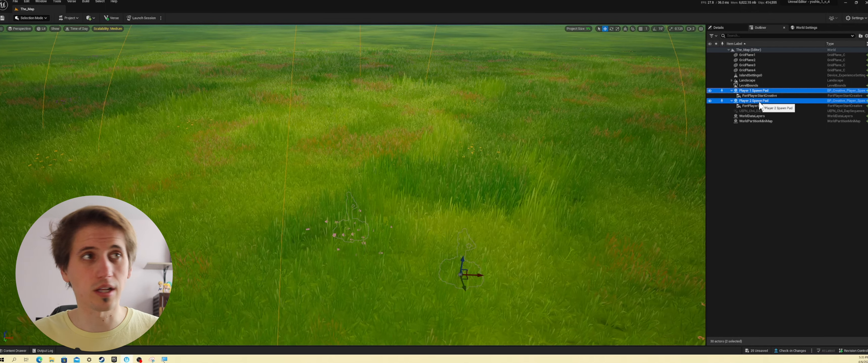
{"action": "left_click_drag", "start_coordinate": [462, 260], "coordinate": [477, 151]}
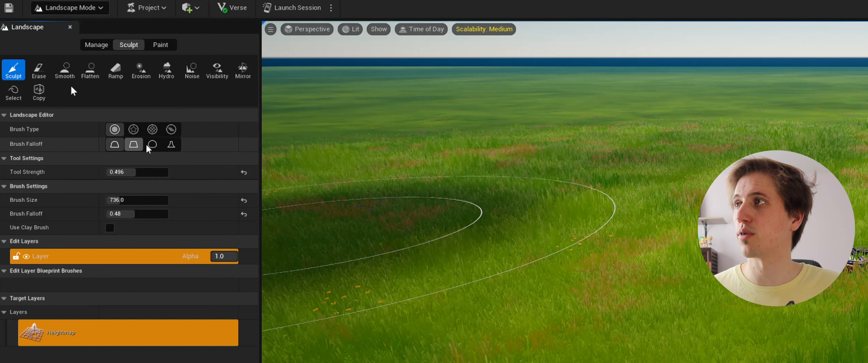
- Try the linear, spherical and tip brush falloffs for sculpting and return to the smooth falloff
{"action": "left_click", "coordinate": [134, 147]}
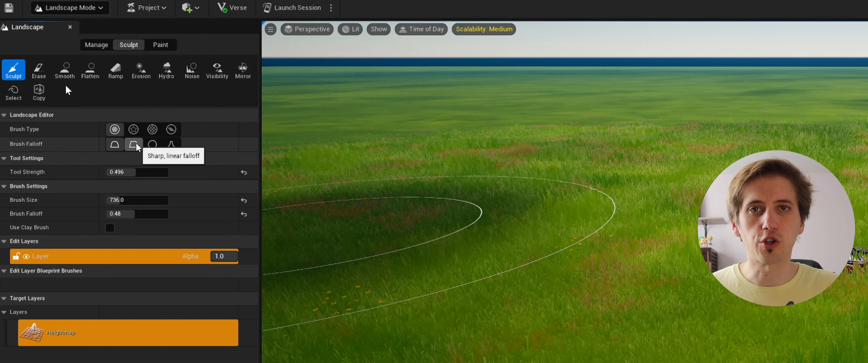
{"action": "left_click", "coordinate": [158, 146]}
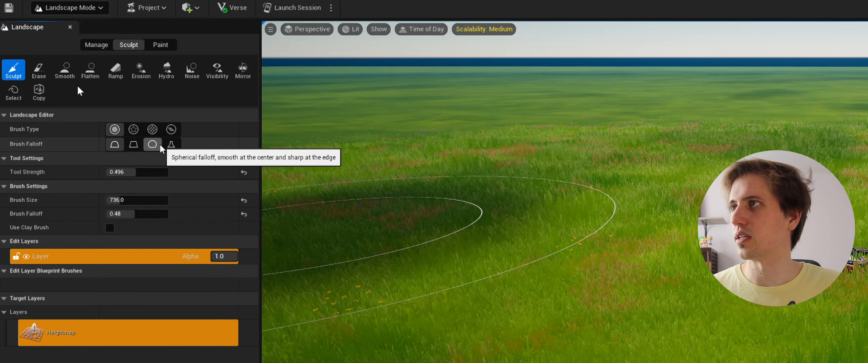
{"action": "left_click", "coordinate": [173, 146]}
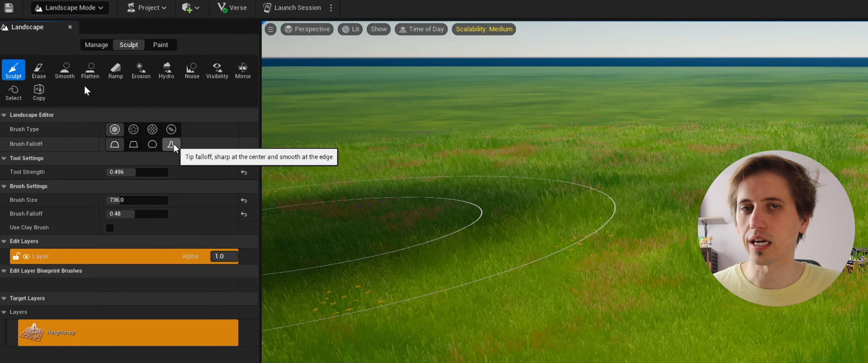
{"action": "left_click", "coordinate": [116, 147]}
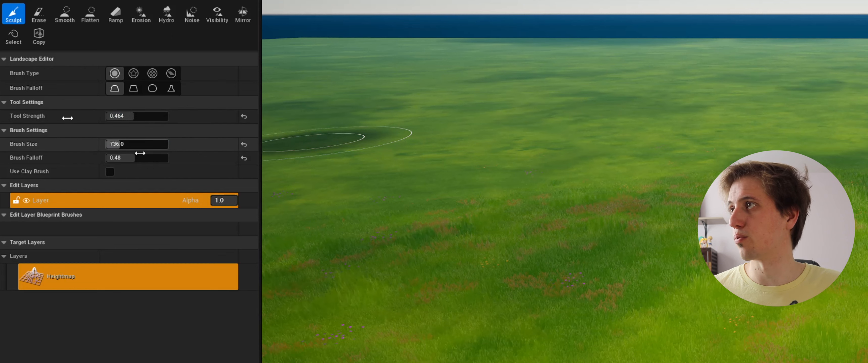
- Set the sculpt brush size to 2222 and raise the brush falloff to about 0.9
{"action": "mouse_move", "coordinate": [142, 146]}
{"action": "left_mouse_down"}
{"action": "mouse_move", "coordinate": [167, 145]}
{"action": "mouse_move", "coordinate": [134, 144]}
{"action": "left_mouse_up"}
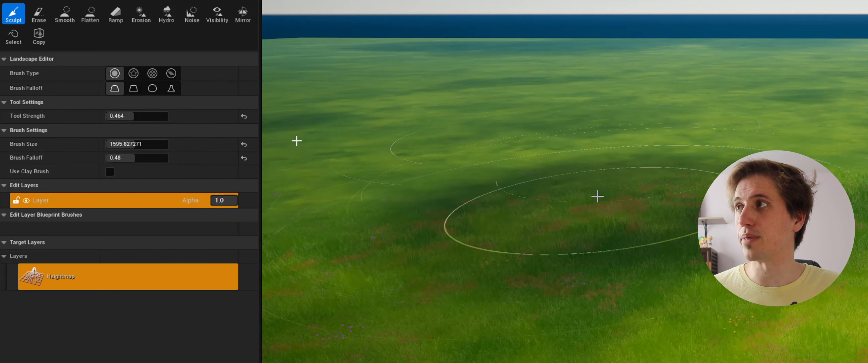
{"action": "left_click_drag", "start_coordinate": [135, 145], "coordinate": [148, 147]}
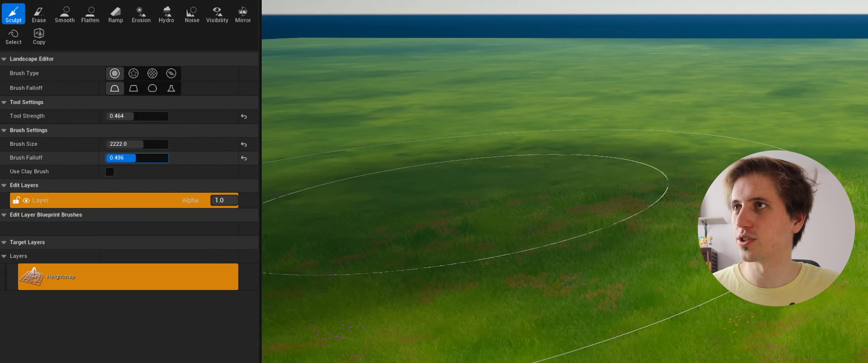
{"action": "mouse_move", "coordinate": [136, 158]}
{"action": "left_mouse_down"}
{"action": "mouse_move", "coordinate": [168, 158]}
{"action": "mouse_move", "coordinate": [120, 158]}
{"action": "mouse_move", "coordinate": [169, 158]}
{"action": "left_mouse_up"}
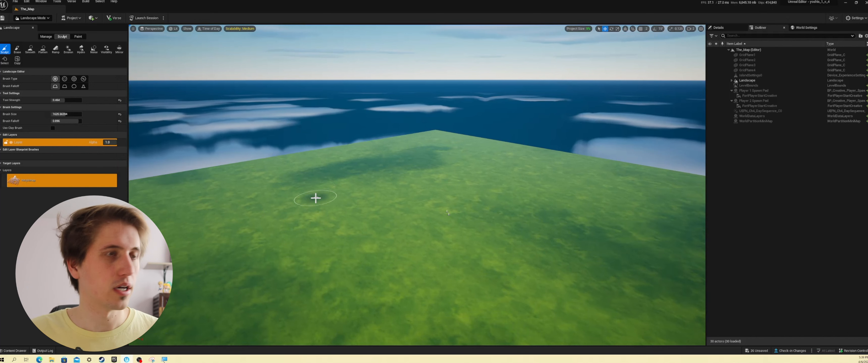
- Sculpt a tall, narrow rock spire on the flat landscape and lower its peak
{"action": "left_click_drag", "start_coordinate": [315, 199], "coordinate": [280, 224]}
{"action": "key", "text": "ctrl+z"}
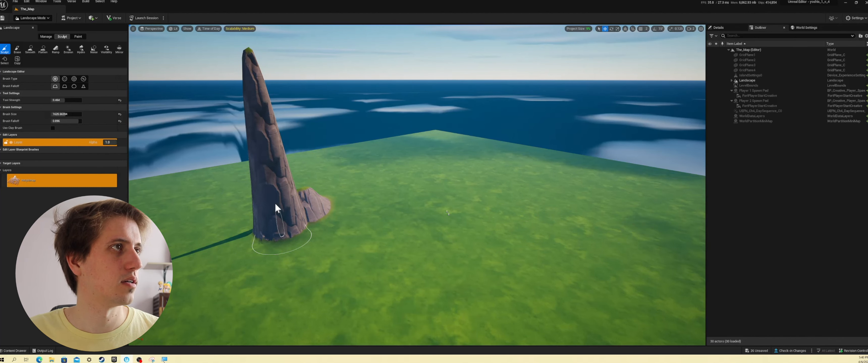
{"action": "left_click_drag", "start_coordinate": [272, 201], "coordinate": [281, 197], "text": "shift"}
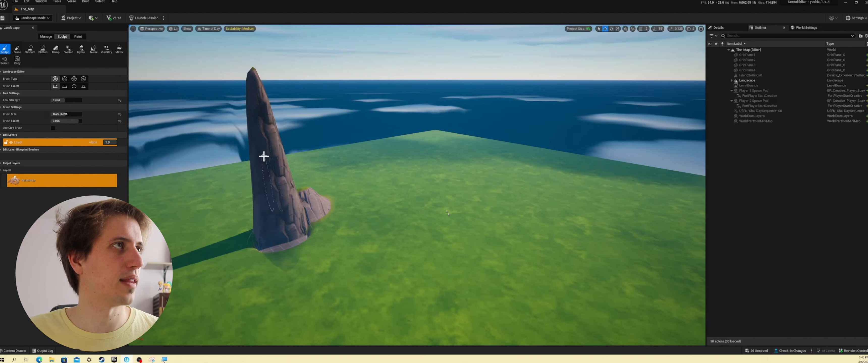
{"action": "left_click_drag", "start_coordinate": [264, 156], "coordinate": [260, 148], "text": "shift"}
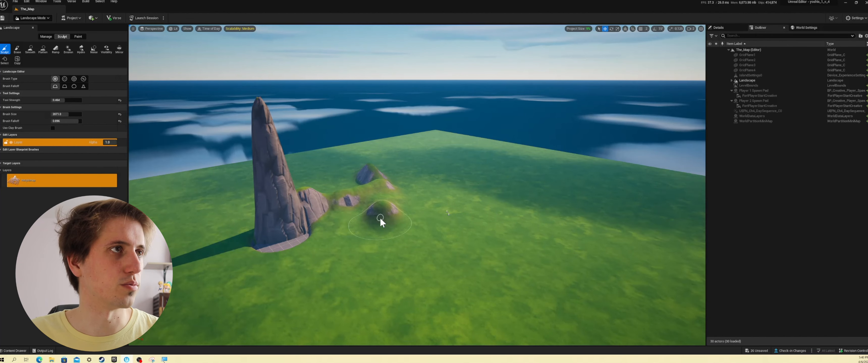
- Enlarge the sculpt brush and raise a broad rocky hill in front of the spire
{"action": "key", "text": "bracketright"}
{"action": "key", "text": "bracketright"}
{"action": "key", "text": "bracketright"}
{"action": "key", "text": "bracketright"}
{"action": "key", "text": "bracketright"}
{"action": "key", "text": "bracketright"}
{"action": "key", "text": "bracketright"}
{"action": "key", "text": "bracketright"}
{"action": "key", "text": "bracketright"}
{"action": "key", "text": "bracketright"}
{"action": "key", "text": "bracketright"}
{"action": "key", "text": "bracketright"}
{"action": "key", "text": "bracketright"}
{"action": "key", "text": "bracketright"}
{"action": "key", "text": "bracketright"}
{"action": "key", "text": "bracketright"}
{"action": "key", "text": "bracketright"}
{"action": "key", "text": "bracketright"}
{"action": "key", "text": "bracketright"}
{"action": "key", "text": "bracketright"}
{"action": "mouse_move", "coordinate": [334, 267]}
{"action": "left_mouse_down"}
{"action": "mouse_move", "coordinate": [370, 234]}
{"action": "mouse_move", "coordinate": [425, 274]}
{"action": "left_mouse_up"}
{"action": "scroll", "coordinate": [427, 268], "scroll_direction": "down", "scroll_amount": 10}
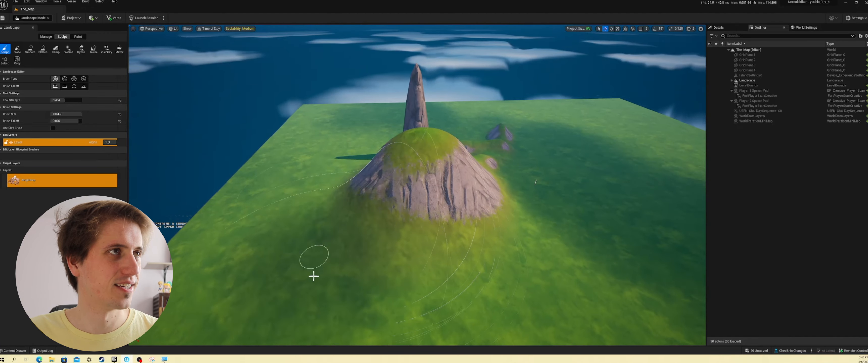
{"action": "mouse_move", "coordinate": [314, 273]}
{"action": "left_mouse_down"}
{"action": "mouse_move", "coordinate": [382, 235]}
{"action": "mouse_move", "coordinate": [277, 195]}
{"action": "mouse_move", "coordinate": [330, 153]}
{"action": "mouse_move", "coordinate": [288, 189]}
{"action": "left_mouse_up"}
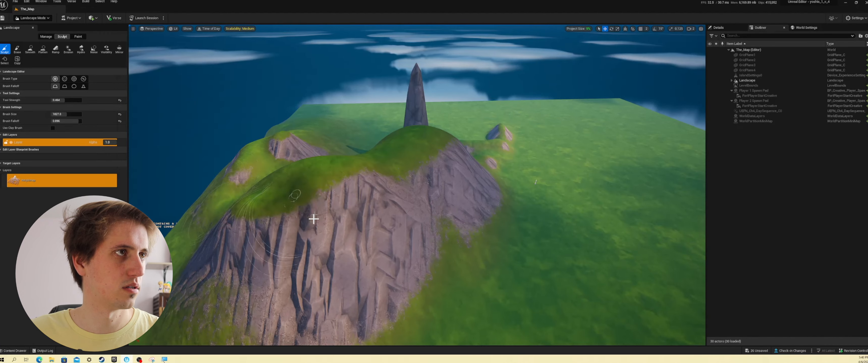
- Sculpt smaller ledges into the hill's flank and raise small rocky mounds on the grass beside it
{"action": "mouse_move", "coordinate": [312, 220]}
{"action": "left_mouse_down"}
{"action": "mouse_move", "coordinate": [336, 276]}
{"action": "mouse_move", "coordinate": [391, 295]}
{"action": "mouse_move", "coordinate": [421, 323]}
{"action": "mouse_move", "coordinate": [351, 273]}
{"action": "mouse_move", "coordinate": [404, 248]}
{"action": "left_mouse_up"}
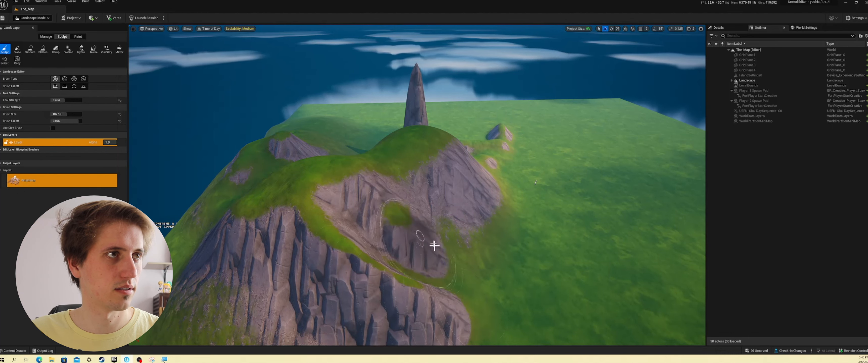
{"action": "mouse_move", "coordinate": [497, 300]}
{"action": "left_mouse_down"}
{"action": "mouse_move", "coordinate": [480, 260]}
{"action": "mouse_move", "coordinate": [580, 285]}
{"action": "left_mouse_up"}
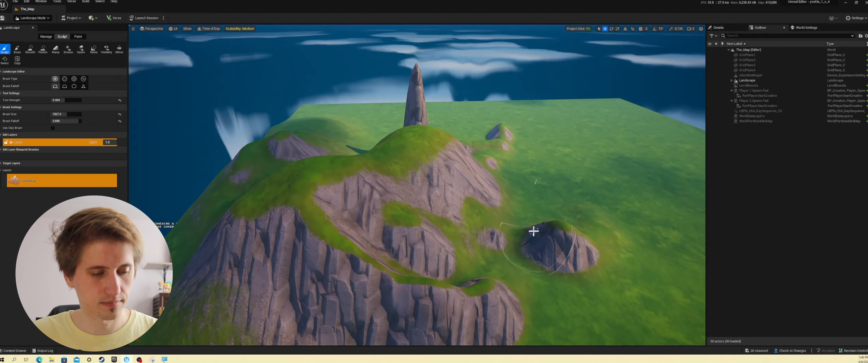
{"action": "key", "text": "d"}
{"action": "mouse_move", "coordinate": [511, 245]}
{"action": "right_mouse_down"}
{"action": "mouse_move", "coordinate": [485, 256]}
{"action": "mouse_move", "coordinate": [383, 251]}
{"action": "right_mouse_up"}
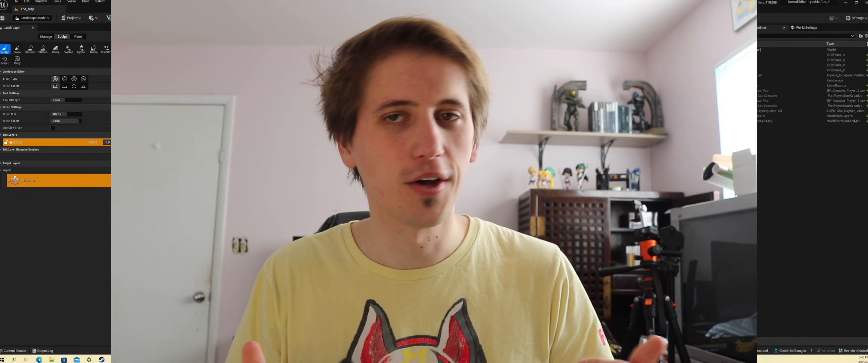
- Cut a deep rounded recess into the hill's rocky face down to ground level with the Erase tool
{"action": "left_click", "coordinate": [17, 51]}
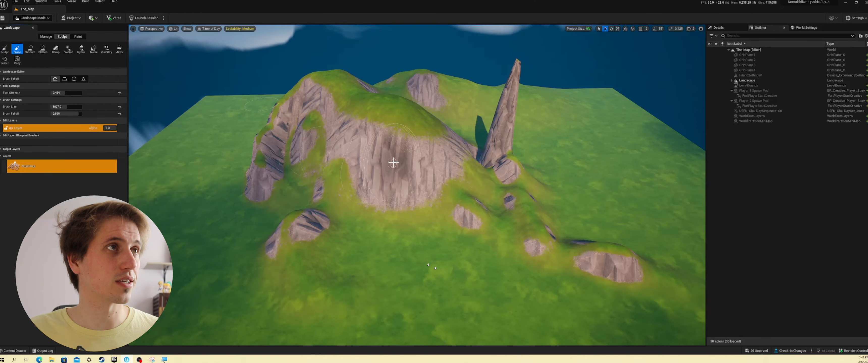
{"action": "left_click_drag", "start_coordinate": [393, 165], "coordinate": [414, 180]}
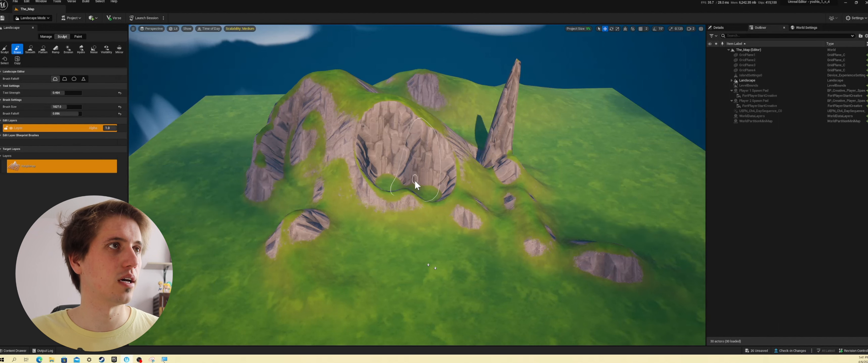
{"action": "mouse_move", "coordinate": [415, 179]}
{"action": "left_mouse_down"}
{"action": "mouse_move", "coordinate": [424, 199]}
{"action": "mouse_move", "coordinate": [396, 182]}
{"action": "left_mouse_up"}
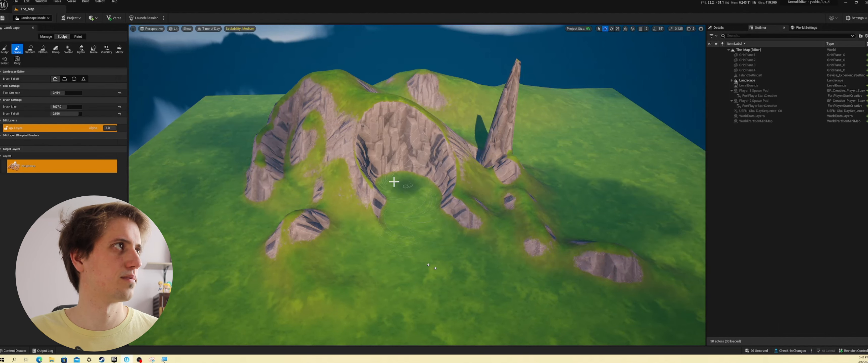
- Soften the recess's sharp side edge and wear down the tall spire with the Smooth tool
{"action": "left_click", "coordinate": [30, 49]}
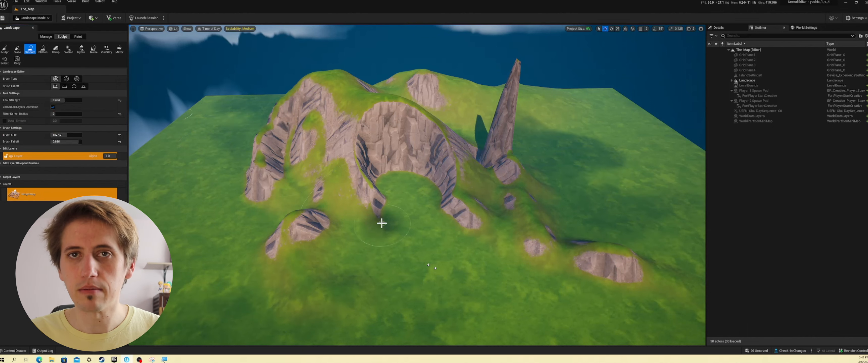
{"action": "scroll", "coordinate": [370, 212], "scroll_direction": "up", "scroll_amount": 10}
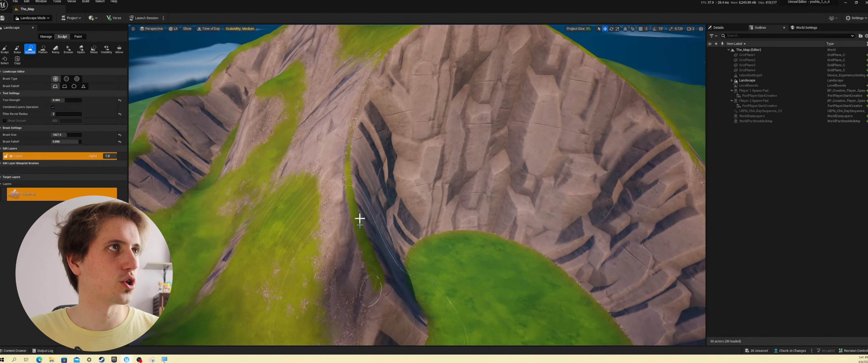
{"action": "mouse_move", "coordinate": [363, 91]}
{"action": "left_mouse_down"}
{"action": "mouse_move", "coordinate": [354, 236]}
{"action": "mouse_move", "coordinate": [372, 281]}
{"action": "mouse_move", "coordinate": [384, 278]}
{"action": "left_mouse_up"}
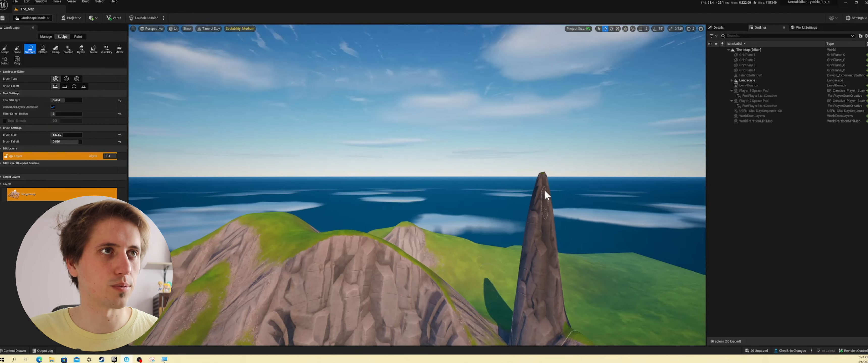
{"action": "left_click_drag", "start_coordinate": [544, 190], "coordinate": [544, 233]}
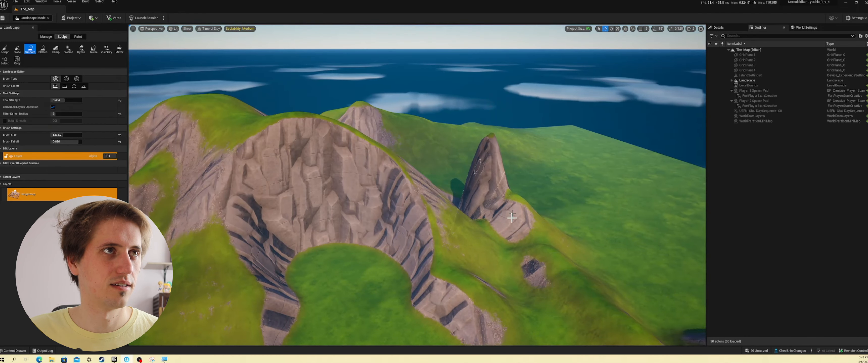
- Build a flat-topped plateau at the mouth of the recess with Flatten, and smooth its side into the slope
{"action": "left_click", "coordinate": [43, 46]}
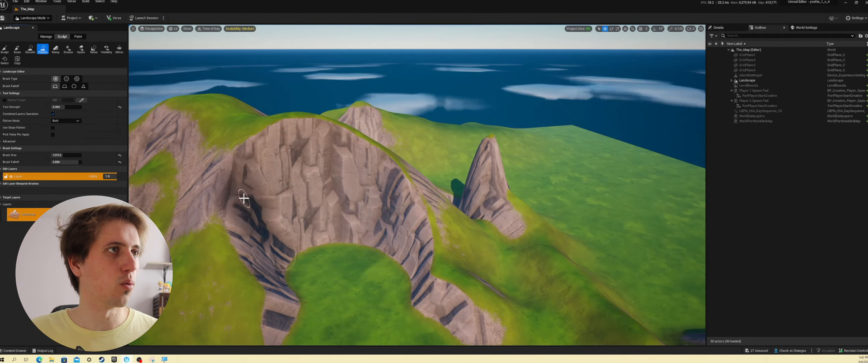
{"action": "mouse_move", "coordinate": [242, 194]}
{"action": "left_mouse_down"}
{"action": "mouse_move", "coordinate": [359, 219]}
{"action": "mouse_move", "coordinate": [356, 184]}
{"action": "mouse_move", "coordinate": [341, 184]}
{"action": "mouse_move", "coordinate": [354, 184]}
{"action": "mouse_move", "coordinate": [335, 203]}
{"action": "mouse_move", "coordinate": [348, 247]}
{"action": "mouse_move", "coordinate": [300, 217]}
{"action": "mouse_move", "coordinate": [320, 292]}
{"action": "mouse_move", "coordinate": [291, 261]}
{"action": "left_mouse_up"}
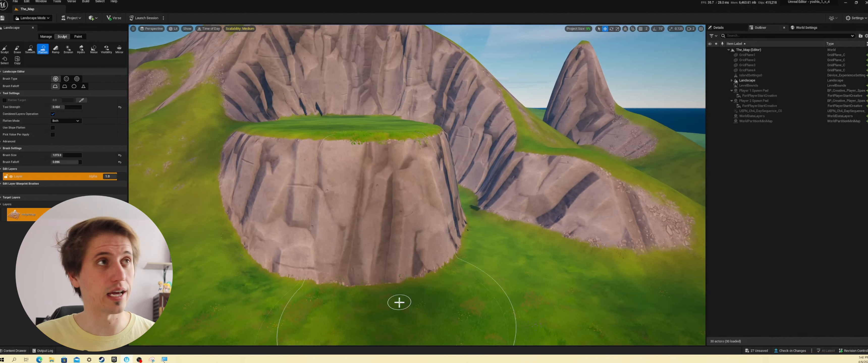
{"action": "left_click", "coordinate": [30, 50]}
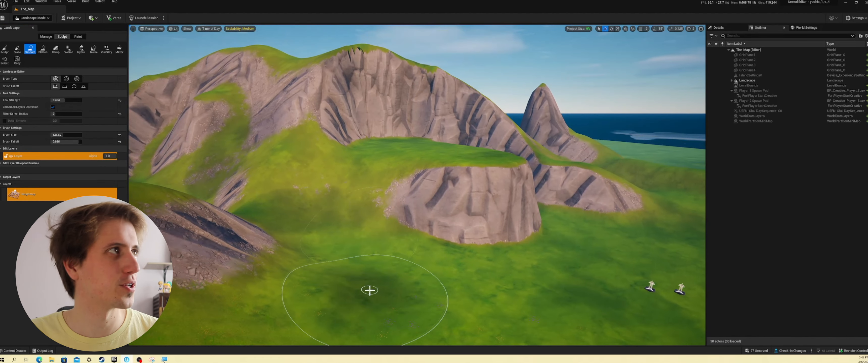
- Build two ramps from the plateau down to the grass with the Ramp tool, the second one longer and gentler than the first
{"action": "left_click", "coordinate": [55, 49]}
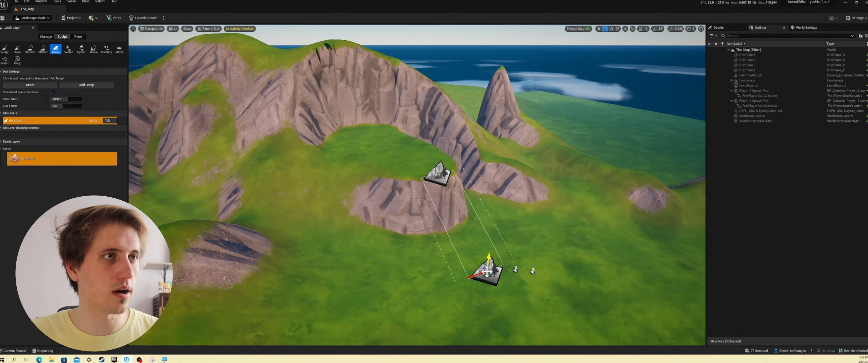
{"action": "key", "text": "Return"}
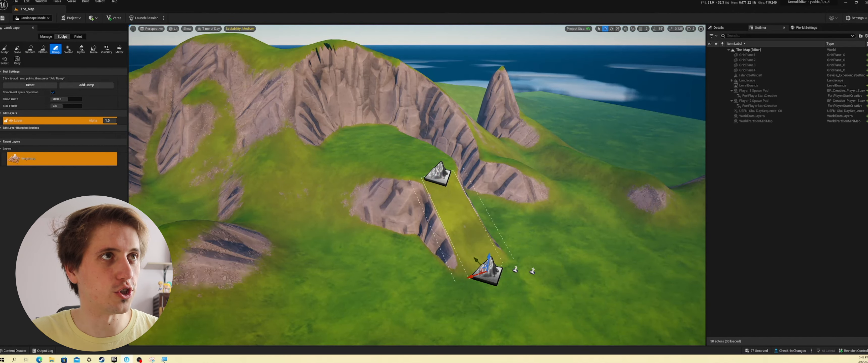
{"action": "right_click_drag", "start_coordinate": [482, 269], "coordinate": [358, 250]}
{"action": "left_click", "coordinate": [477, 115]}
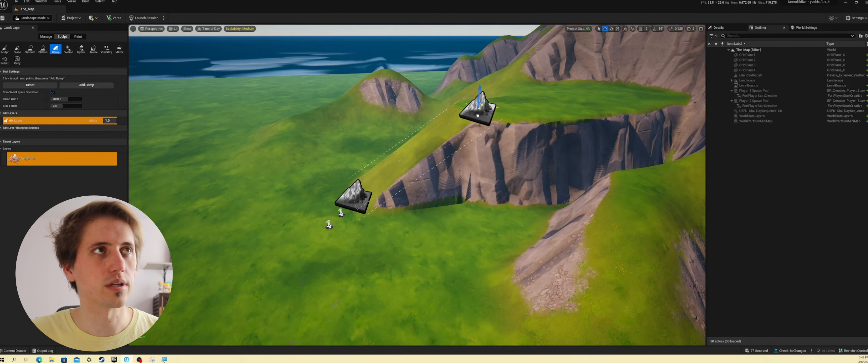
{"action": "left_click_drag", "start_coordinate": [514, 111], "coordinate": [528, 111]}
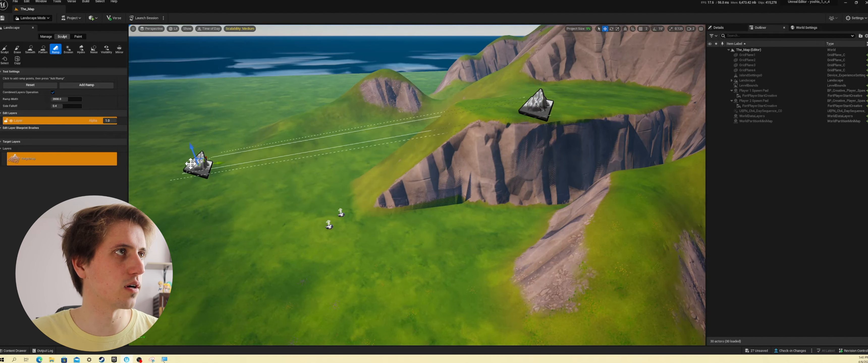
{"action": "left_click_drag", "start_coordinate": [191, 164], "coordinate": [178, 157]}
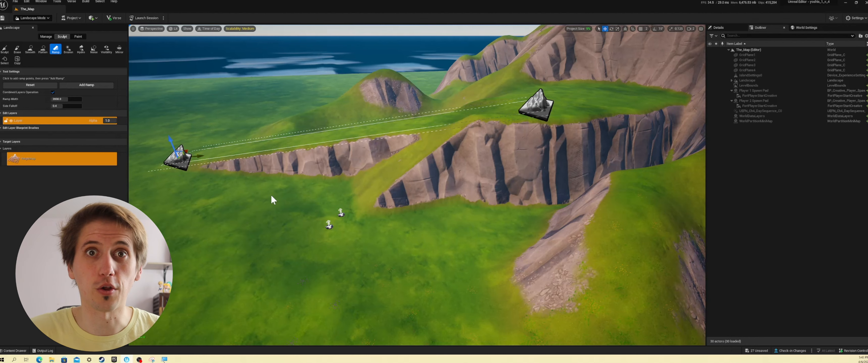
{"action": "left_click", "coordinate": [86, 85]}
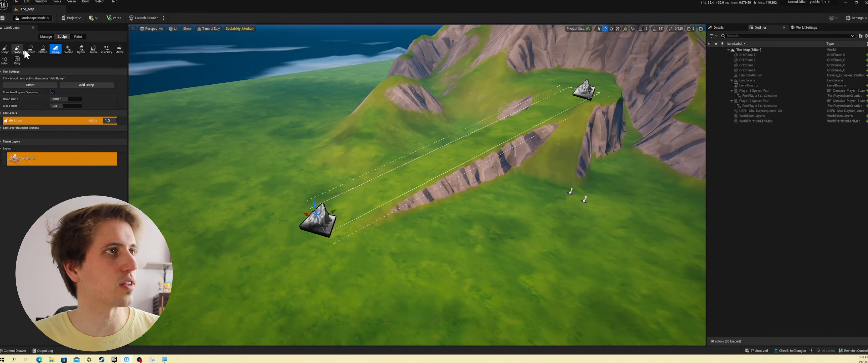
- Try to blend the long ramp's lower end and steep rocky side into the surrounding grass with the Smooth tool
{"action": "left_click", "coordinate": [27, 50]}
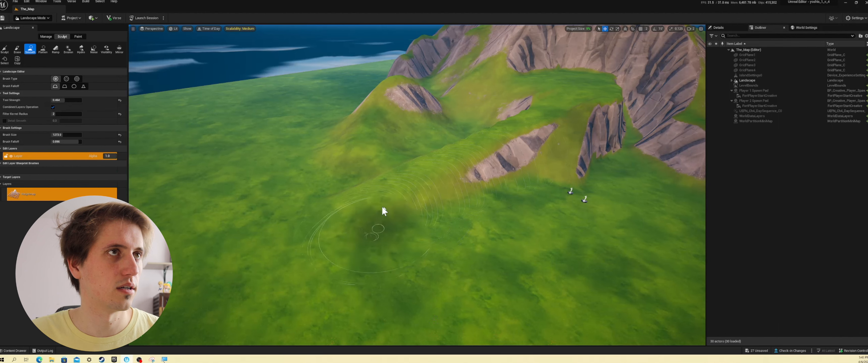
{"action": "left_click_drag", "start_coordinate": [478, 175], "coordinate": [588, 160]}
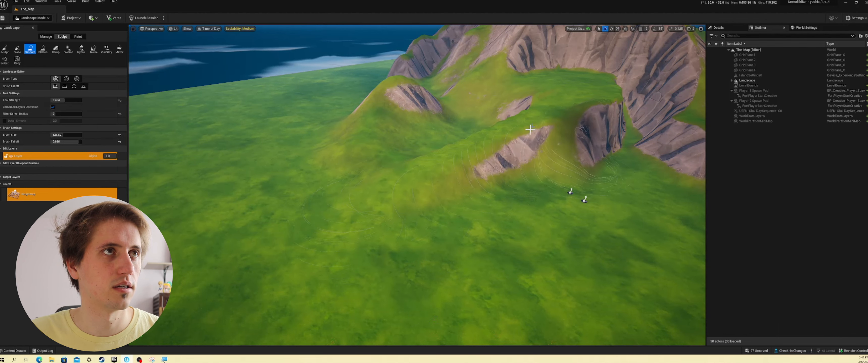
{"action": "left_click_drag", "start_coordinate": [530, 129], "coordinate": [521, 133]}
{"action": "key", "text": "s"}
{"action": "right_click_drag", "start_coordinate": [515, 112], "coordinate": [612, 101]}
{"action": "key", "text": "w"}
{"action": "right_click_drag", "start_coordinate": [500, 201], "coordinate": [539, 197]}
{"action": "key", "text": "a"}
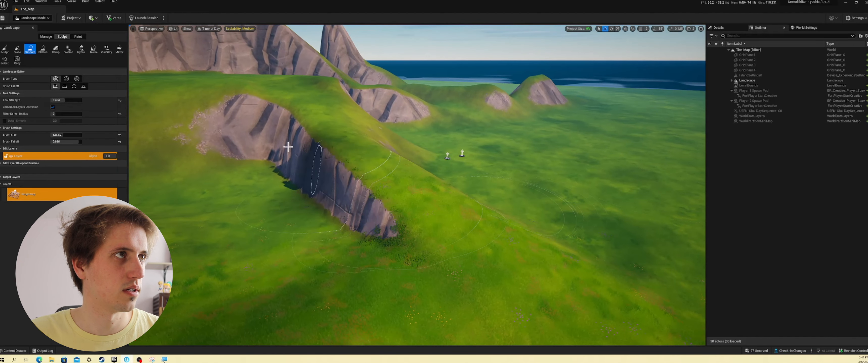
- Try to smooth the rocky wall on the ramp's opposite side and round off its ridge down to the ground
{"action": "mouse_move", "coordinate": [288, 150]}
{"action": "left_mouse_down"}
{"action": "mouse_move", "coordinate": [349, 193]}
{"action": "mouse_move", "coordinate": [301, 136]}
{"action": "mouse_move", "coordinate": [280, 138]}
{"action": "mouse_move", "coordinate": [397, 222]}
{"action": "mouse_move", "coordinate": [474, 242]}
{"action": "mouse_move", "coordinate": [345, 111]}
{"action": "mouse_move", "coordinate": [567, 254]}
{"action": "left_mouse_up"}
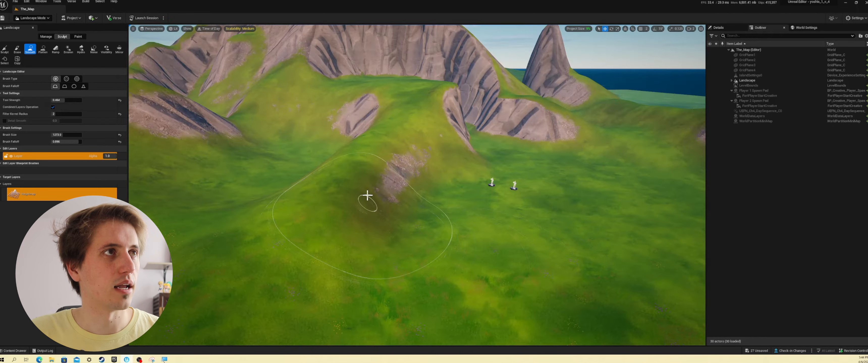
{"action": "left_click_drag", "start_coordinate": [367, 195], "coordinate": [371, 186]}
{"action": "left_click_drag", "start_coordinate": [406, 141], "coordinate": [399, 168]}
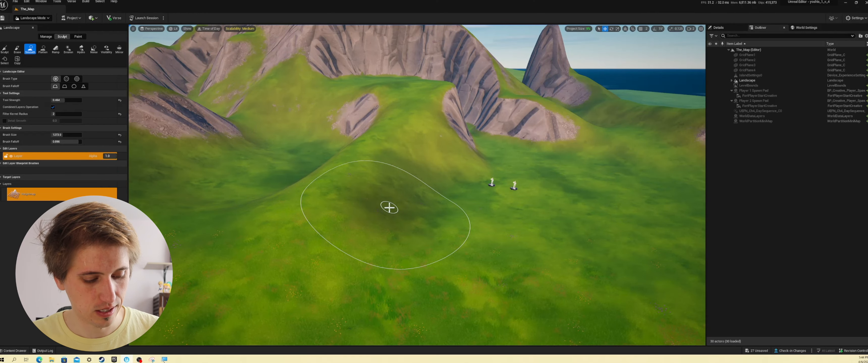
- Undo the Smooth strokes on the ramp
{"action": "key", "text": "ctrl+z"}
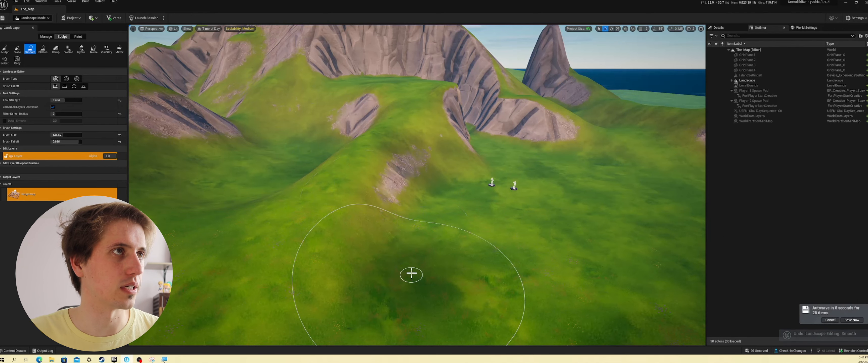
{"action": "key", "text": "ctrl+z"}
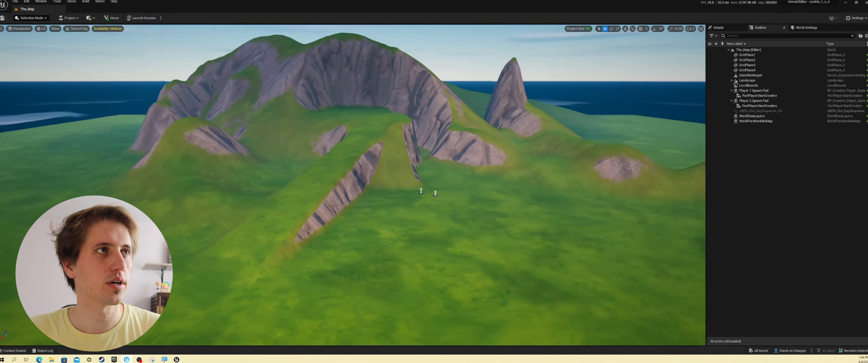
{"action": "key", "text": "a"}
{"action": "mouse_move", "coordinate": [603, 243]}
{"action": "right_mouse_down"}
{"action": "mouse_move", "coordinate": [593, 243]}
{"action": "mouse_move", "coordinate": [603, 243]}
{"action": "right_mouse_up"}
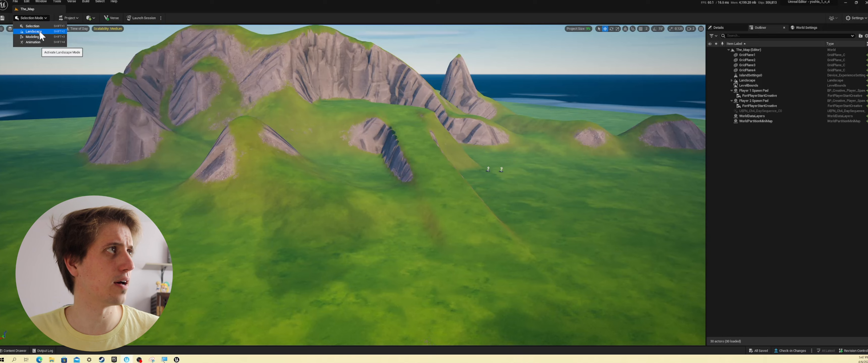
- Switch to landscape painting and paint a Layer1 path up the ramp and across the plateau with a lower tool strength
{"action": "left_click", "coordinate": [45, 32]}
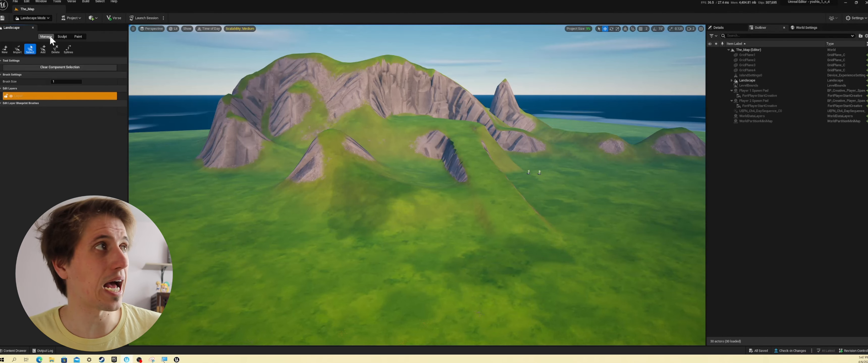
{"action": "left_click", "coordinate": [60, 37]}
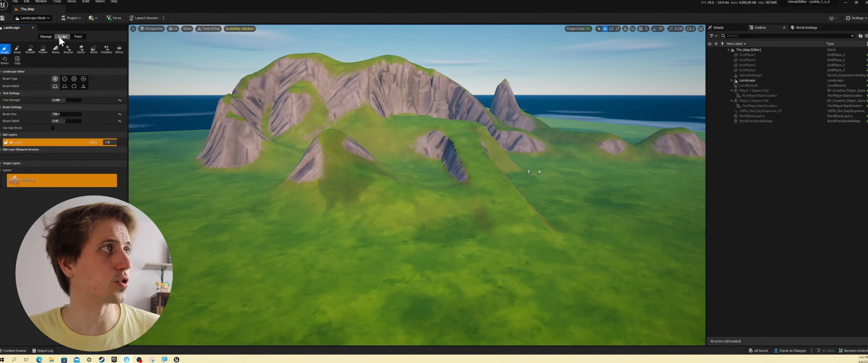
{"action": "left_click", "coordinate": [77, 36]}
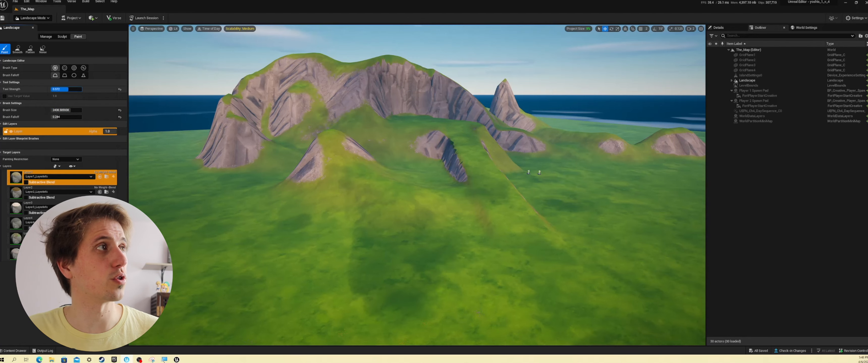
{"action": "left_click_drag", "start_coordinate": [69, 90], "coordinate": [66, 89]}
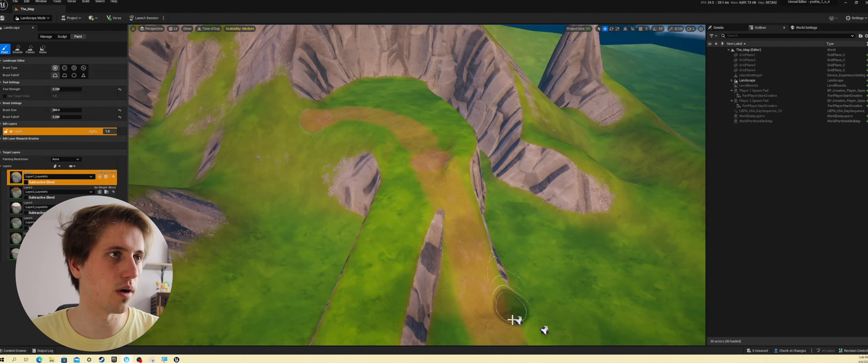
- Paint Layer2 patches on the grass near the foot of the ramp with a smaller brush
{"action": "key", "text": "bracketleft"}
{"action": "key", "text": "bracketleft"}
{"action": "key", "text": "bracketleft"}
{"action": "key", "text": "bracketleft"}
{"action": "key", "text": "bracketleft"}
{"action": "key", "text": "bracketleft"}
{"action": "key", "text": "bracketleft"}
{"action": "key", "text": "bracketleft"}
{"action": "key", "text": "bracketleft"}
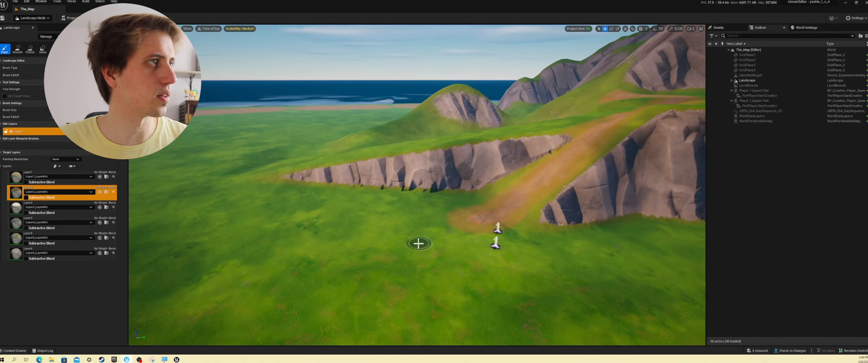
{"action": "mouse_move", "coordinate": [419, 243]}
{"action": "left_mouse_down"}
{"action": "mouse_move", "coordinate": [397, 229]}
{"action": "mouse_move", "coordinate": [370, 255]}
{"action": "left_mouse_up"}
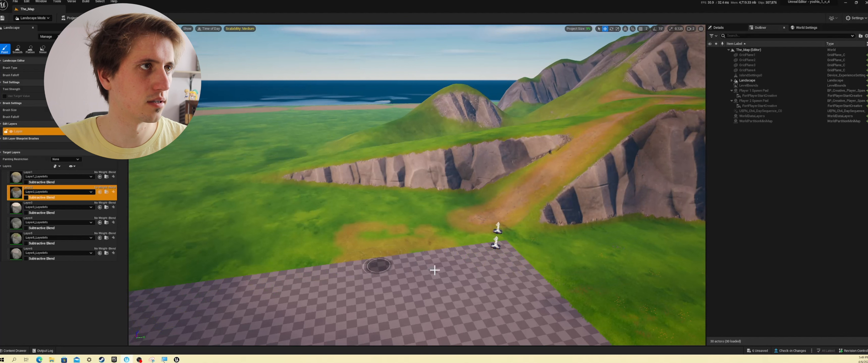
{"action": "left_click_drag", "start_coordinate": [390, 276], "coordinate": [376, 315]}
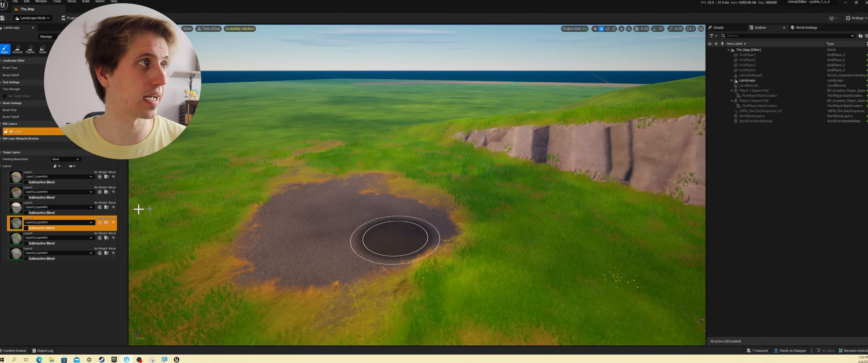
- Paint Layer5 over the side of the dark ground patch, and paint Layer6 on the grass beside it
{"action": "left_click", "coordinate": [51, 235]}
{"action": "mouse_move", "coordinate": [276, 171]}
{"action": "left_mouse_down"}
{"action": "mouse_move", "coordinate": [196, 235]}
{"action": "mouse_move", "coordinate": [171, 240]}
{"action": "mouse_move", "coordinate": [238, 181]}
{"action": "mouse_move", "coordinate": [312, 180]}
{"action": "mouse_move", "coordinate": [335, 163]}
{"action": "mouse_move", "coordinate": [262, 271]}
{"action": "left_mouse_up"}
{"action": "right_click_drag", "start_coordinate": [261, 271], "coordinate": [236, 281]}
{"action": "left_click", "coordinate": [21, 251]}
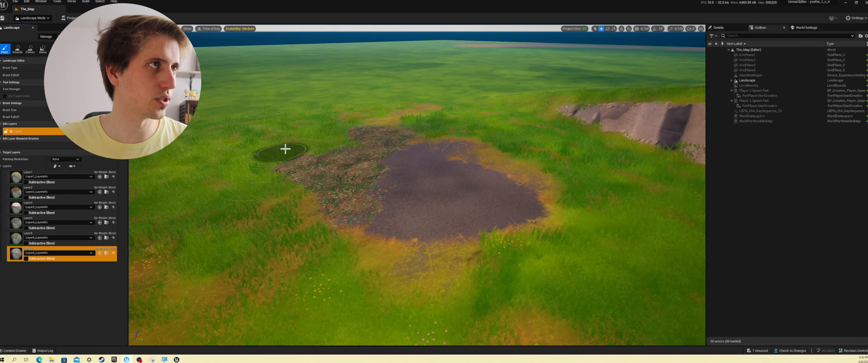
{"action": "mouse_move", "coordinate": [286, 148]}
{"action": "left_mouse_down"}
{"action": "mouse_move", "coordinate": [266, 229]}
{"action": "mouse_move", "coordinate": [256, 132]}
{"action": "mouse_move", "coordinate": [213, 186]}
{"action": "mouse_move", "coordinate": [171, 188]}
{"action": "mouse_move", "coordinate": [159, 163]}
{"action": "mouse_move", "coordinate": [225, 245]}
{"action": "mouse_move", "coordinate": [248, 248]}
{"action": "left_mouse_up"}
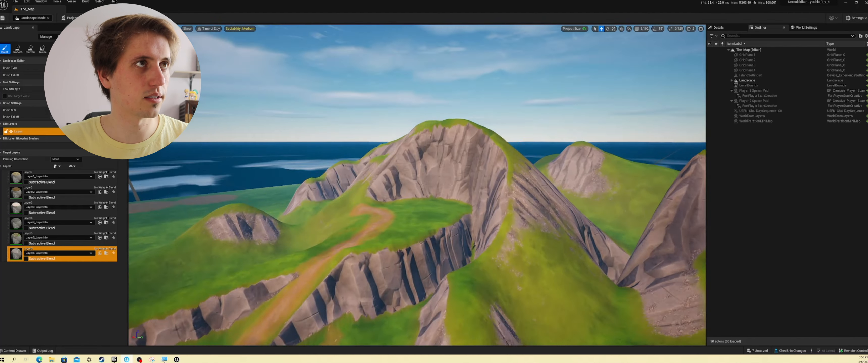
- Paint Layer6 over the big hill's grassy summit and down the ridge around the recess with a larger brush
{"action": "right_click_drag", "start_coordinate": [337, 189], "coordinate": [340, 299]}
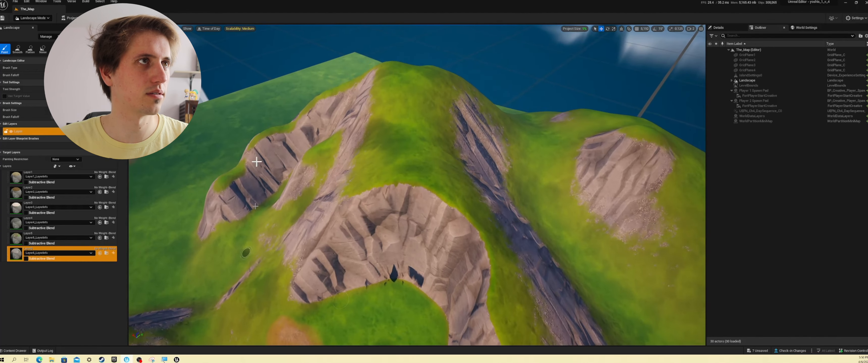
{"action": "mouse_move", "coordinate": [409, 108]}
{"action": "left_mouse_down"}
{"action": "mouse_move", "coordinate": [410, 73]}
{"action": "mouse_move", "coordinate": [370, 176]}
{"action": "mouse_move", "coordinate": [486, 240]}
{"action": "mouse_move", "coordinate": [490, 210]}
{"action": "mouse_move", "coordinate": [368, 184]}
{"action": "mouse_move", "coordinate": [356, 174]}
{"action": "left_mouse_up"}
{"action": "scroll", "coordinate": [481, 126], "scroll_direction": "down", "scroll_amount": 3}
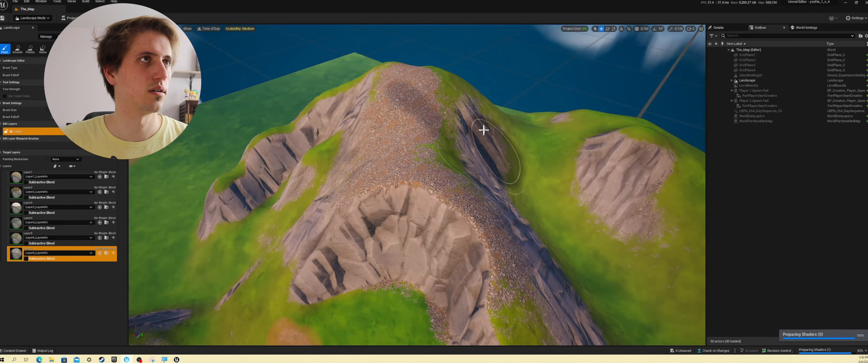
{"action": "mouse_move", "coordinate": [481, 126]}
{"action": "left_mouse_down"}
{"action": "mouse_move", "coordinate": [457, 73]}
{"action": "mouse_move", "coordinate": [484, 223]}
{"action": "left_mouse_up"}
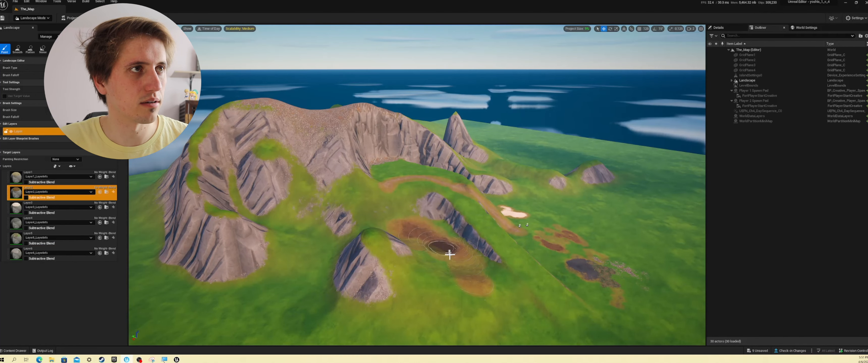
- Paint a Layer2 patch on the grass between the small rocky mound and the plateau's ramp
{"action": "left_click_drag", "start_coordinate": [450, 254], "coordinate": [416, 240]}
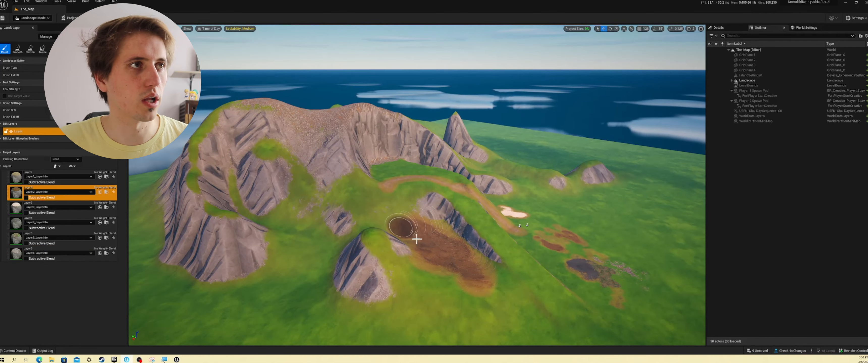